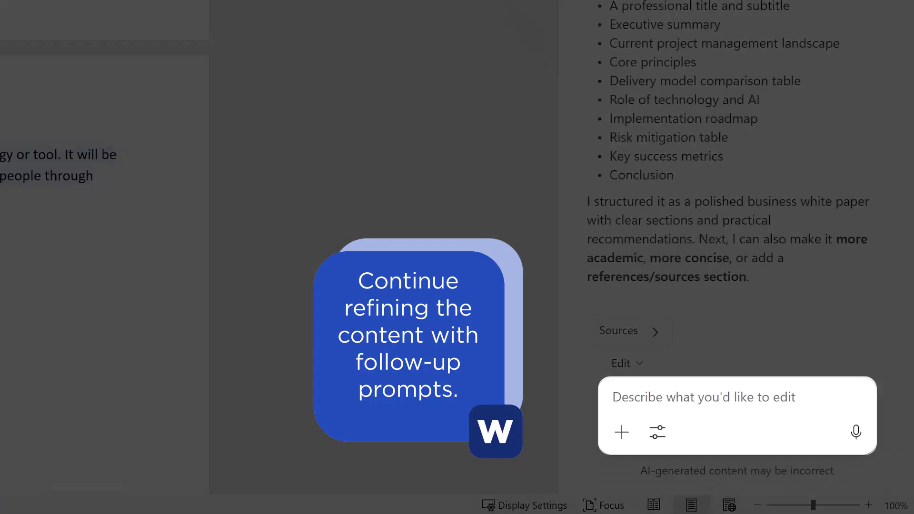
Step: Ask Copilot to make the drafted white paper more concise
text(Make it more concise)
click(852, 431)
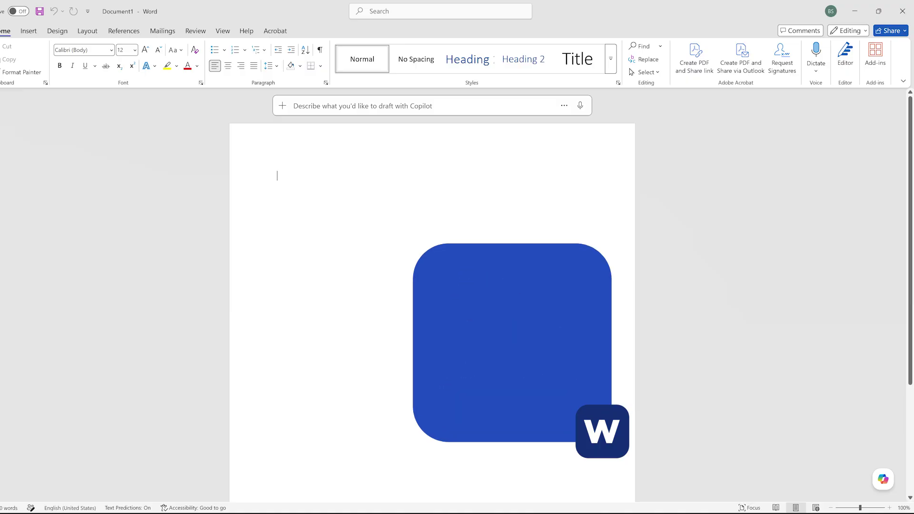
Step: Have Copilot draft a paper in the blank document about the referenced file Project Management.docx
text(Write a paper about )
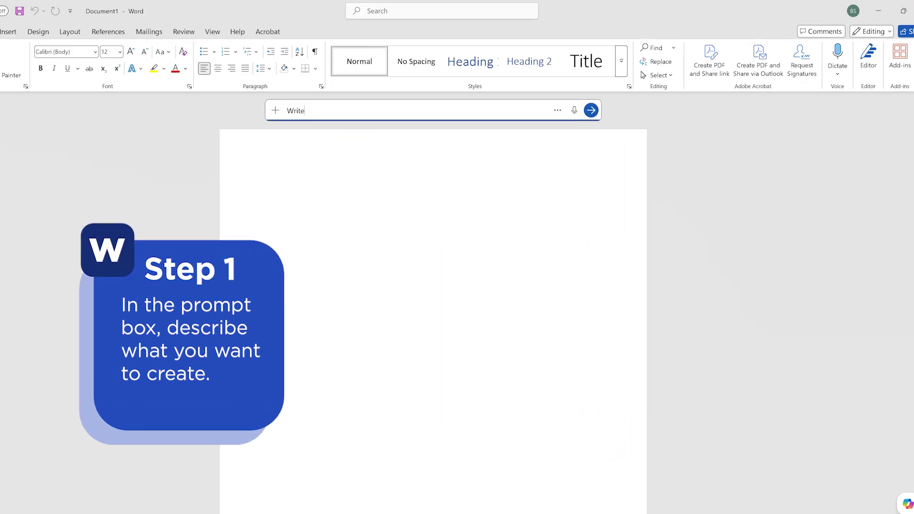
text(/)
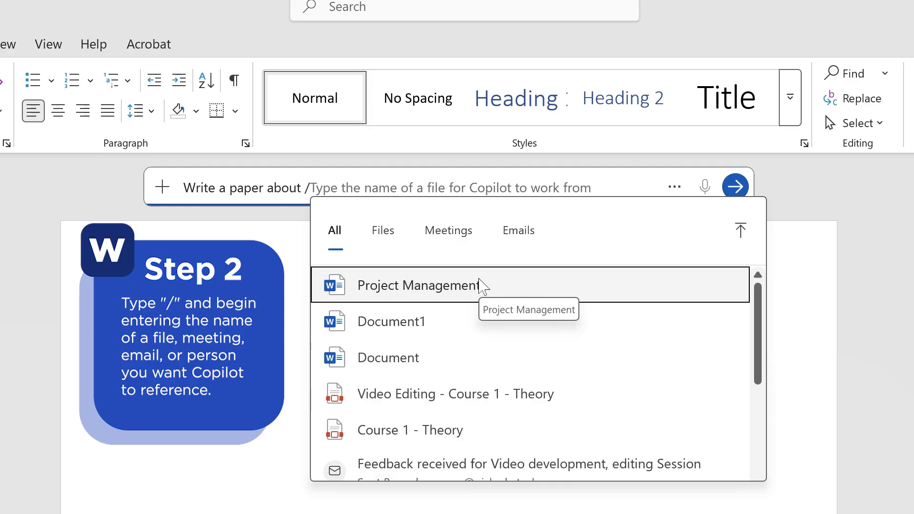
click(479, 280)
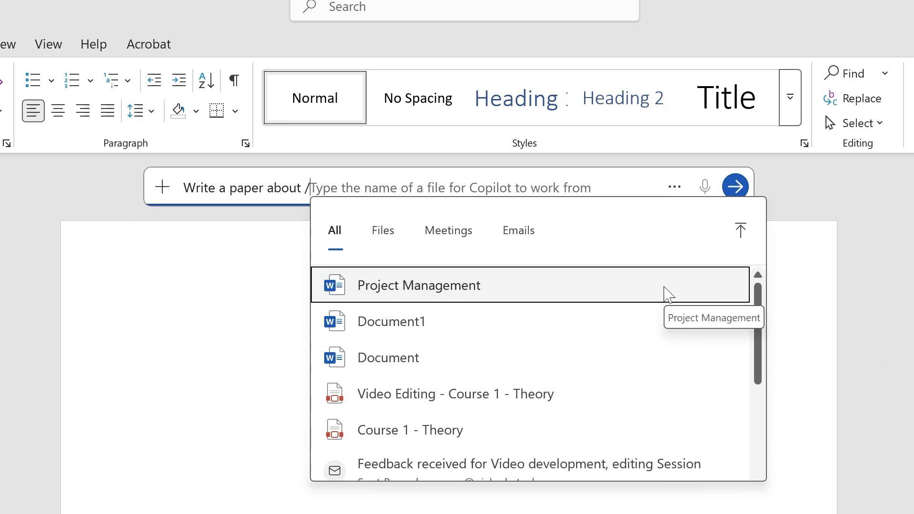
click(666, 291)
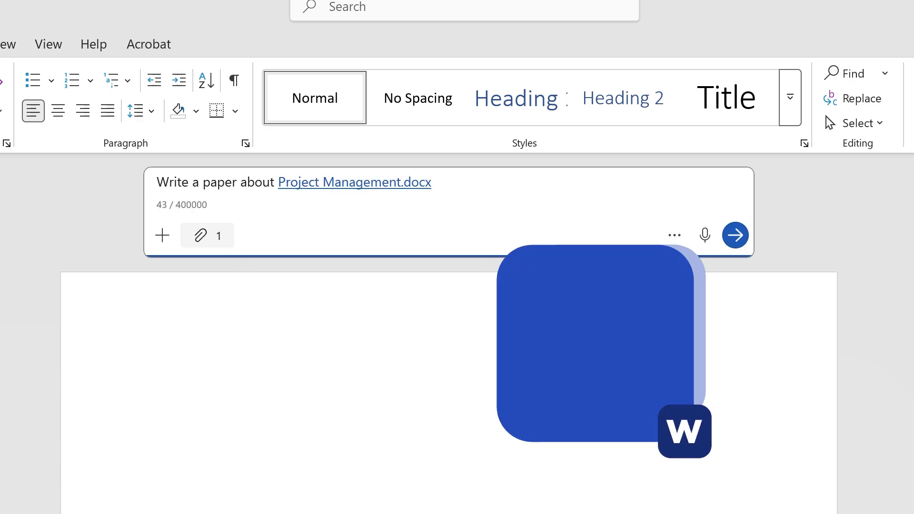
click(735, 235)
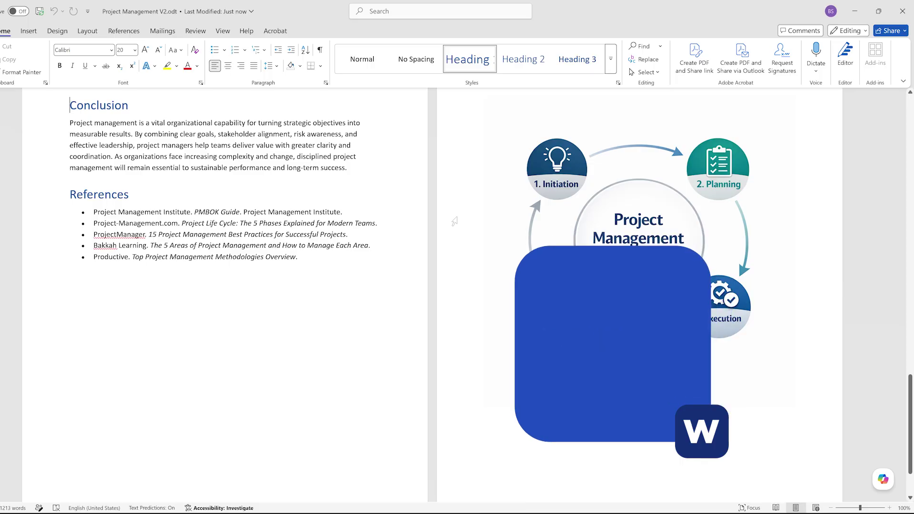
Step: Have Copilot write a better conclusion for the document and refine it with the follow-up "make it sound professional"
click(883, 480)
text(wr)
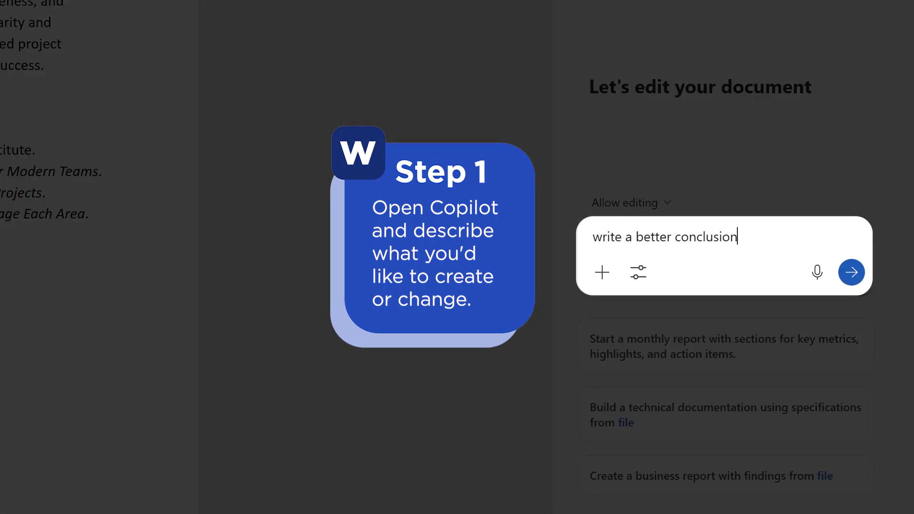
text(ite a better conclusion)
key(Return)
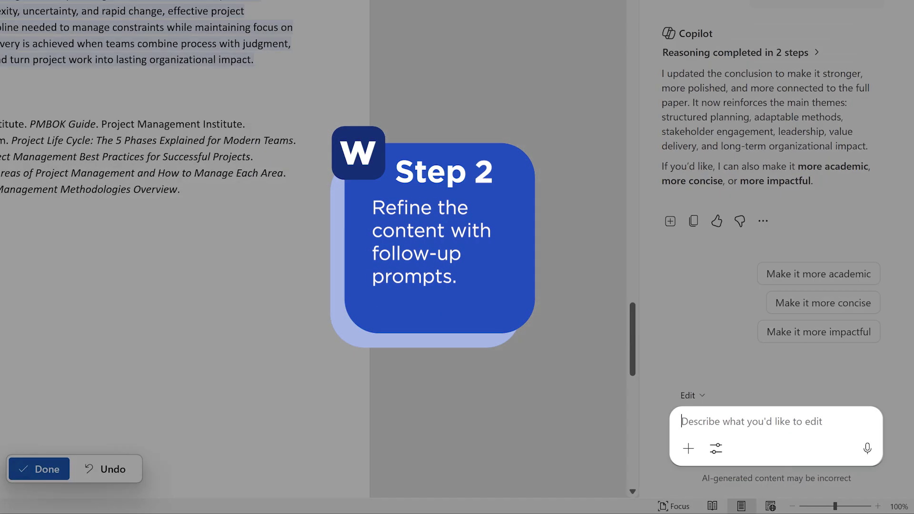
text(make it sound)
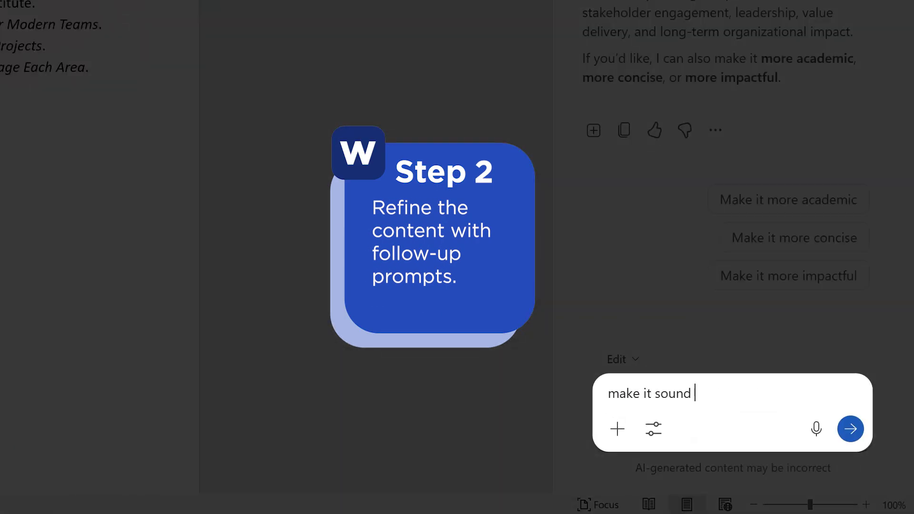
key(Return)
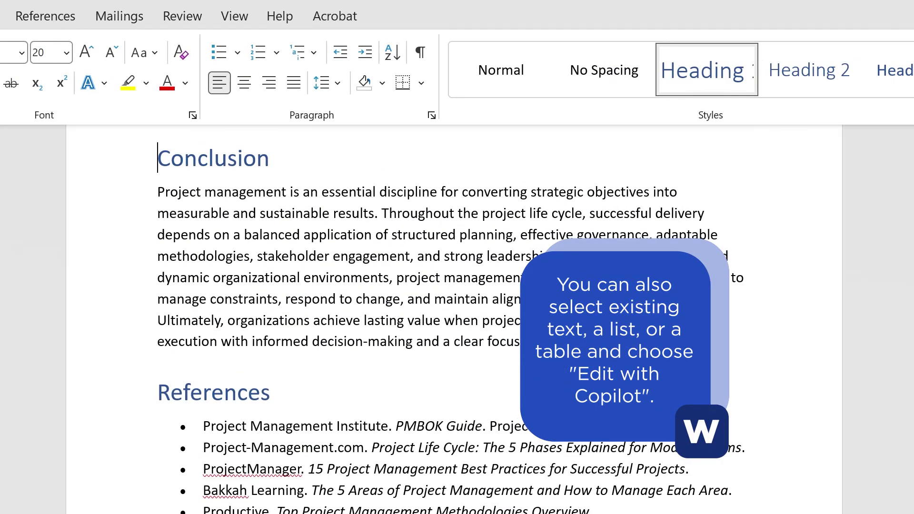
Step: Shorten the paragraph under the Conclusion heading with Copilot's Make shorter option
drag(182, 200, 417, 200)
drag(160, 342, 164, 194)
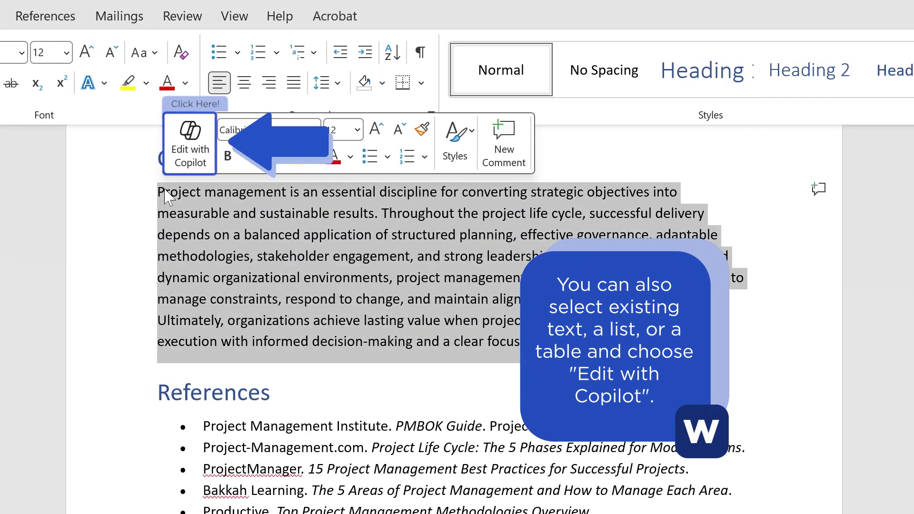
click(190, 143)
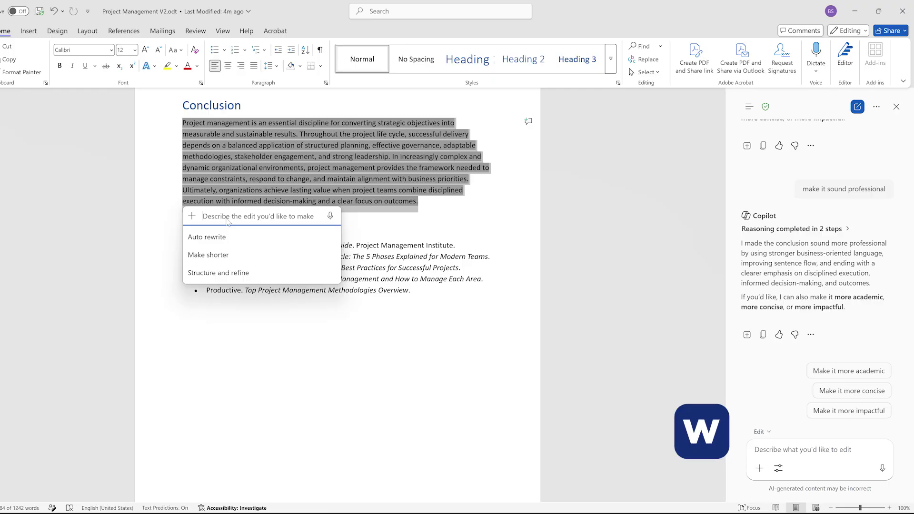
click(217, 256)
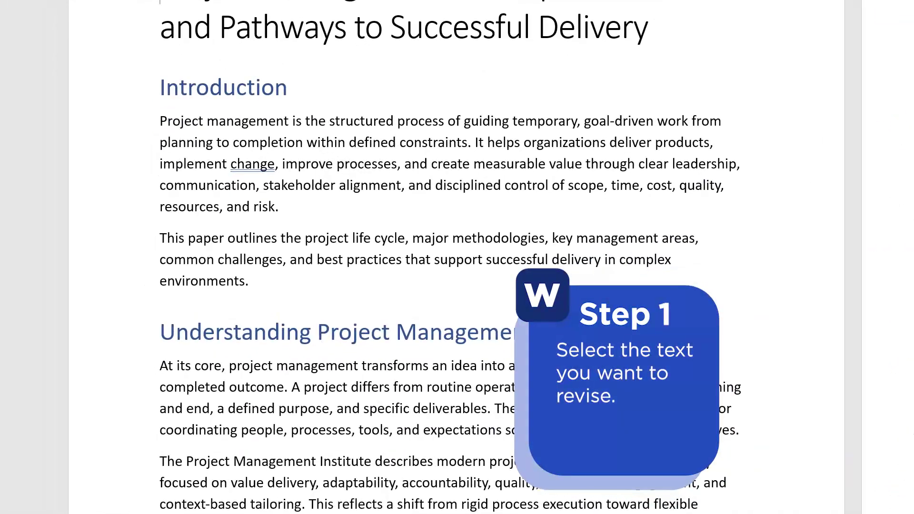
Step: Rewrite both Introduction paragraphs with Copilot's Auto rewrite and follow up with the prompt "make it even shorter"
triple_click(209, 340)
drag(209, 259, 214, 141)
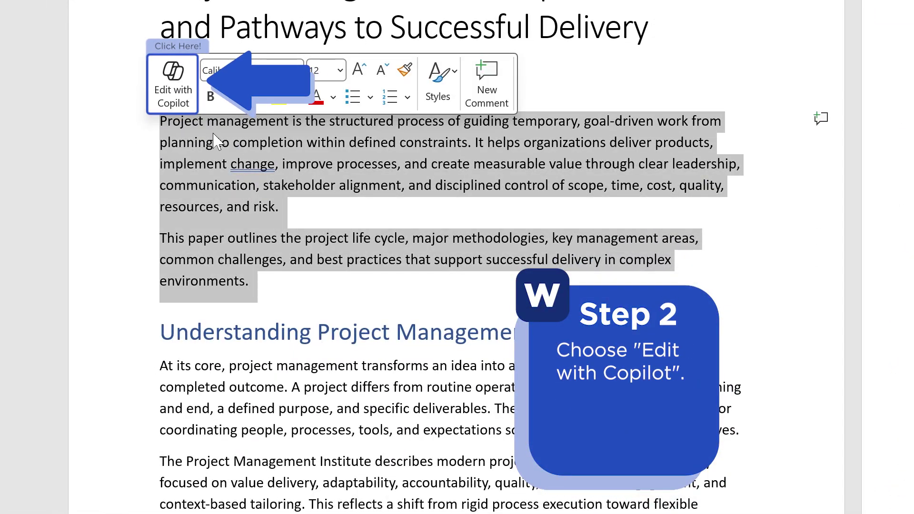
click(173, 83)
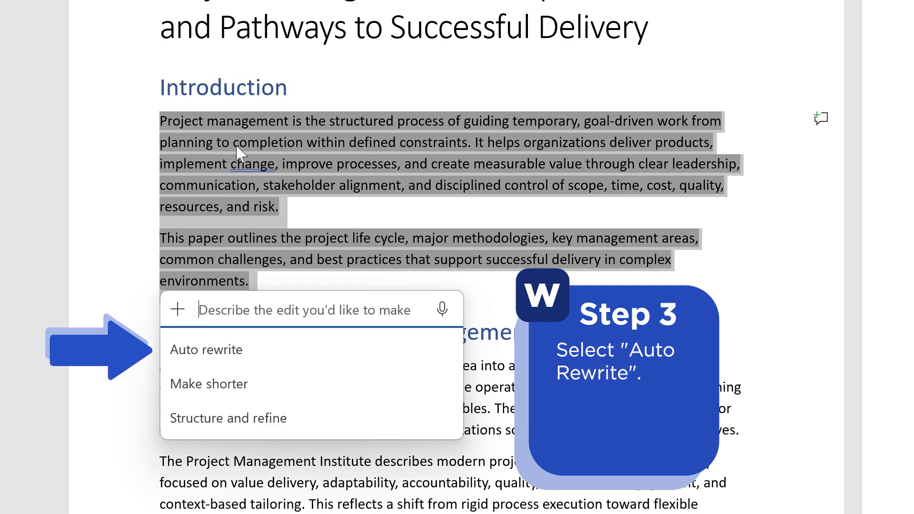
click(230, 355)
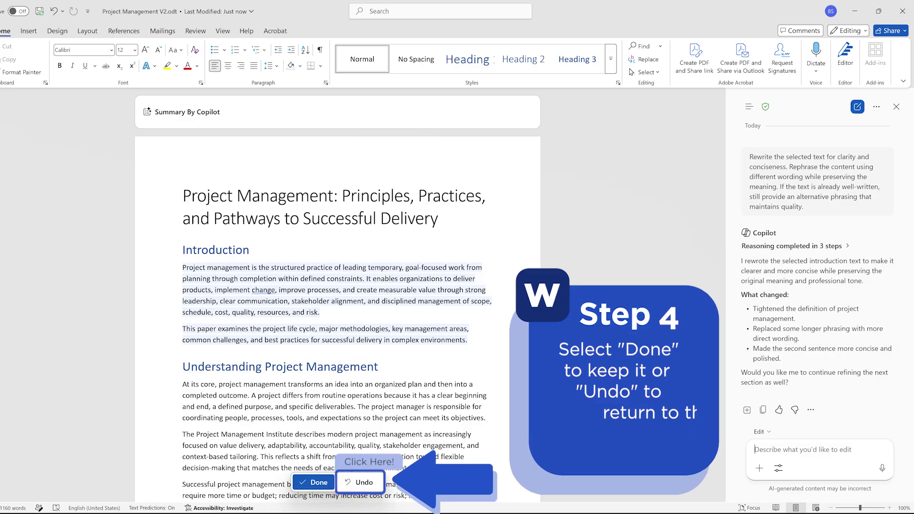
text(make it even shorter)
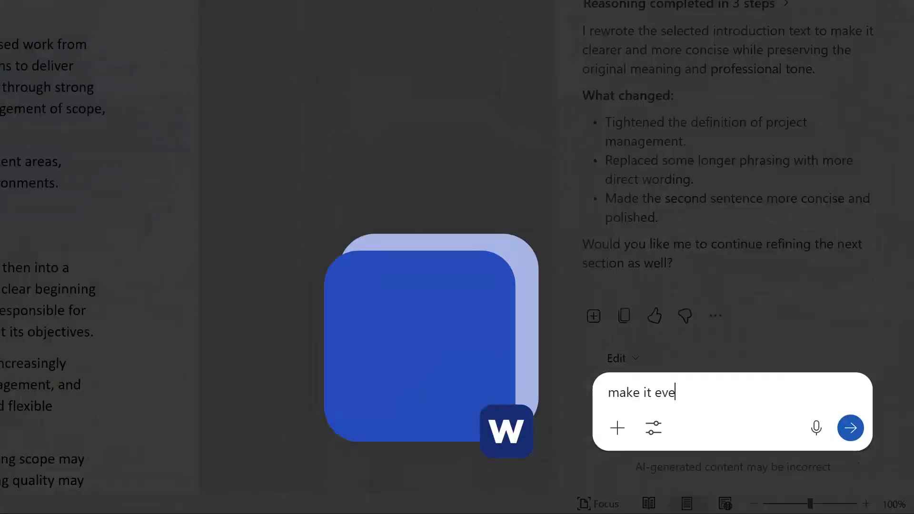
click(856, 428)
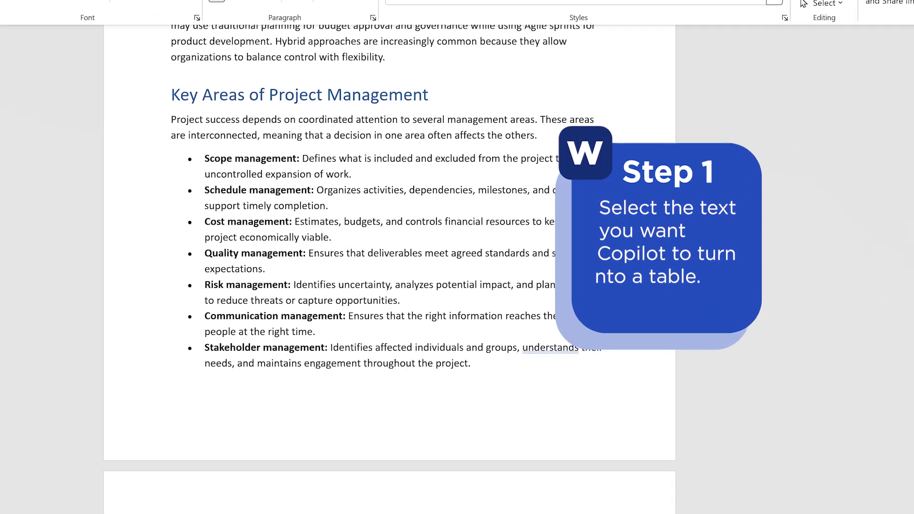
Step: Convert the bulleted list under Key Areas of Project Management with Copilot's "Visualize as a table" and add an empty column
drag(472, 364, 178, 167)
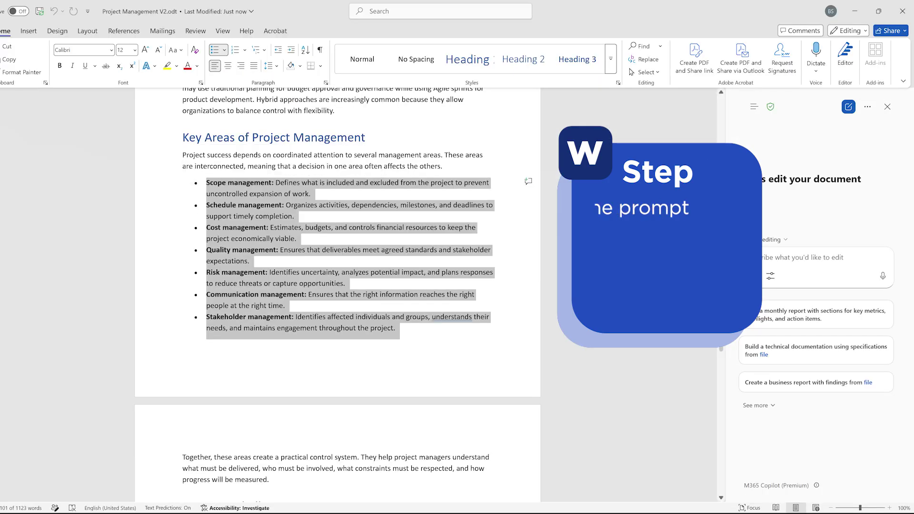
click(189, 85)
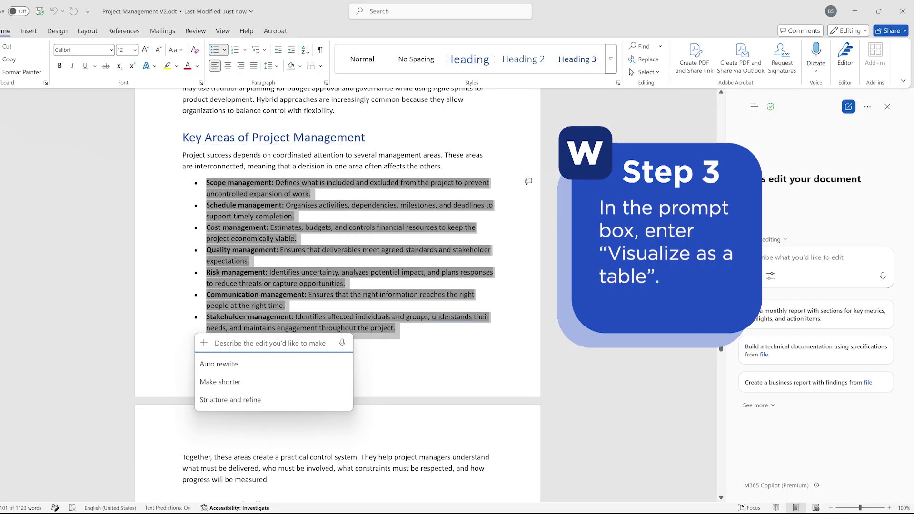
text(Visualize as a table)
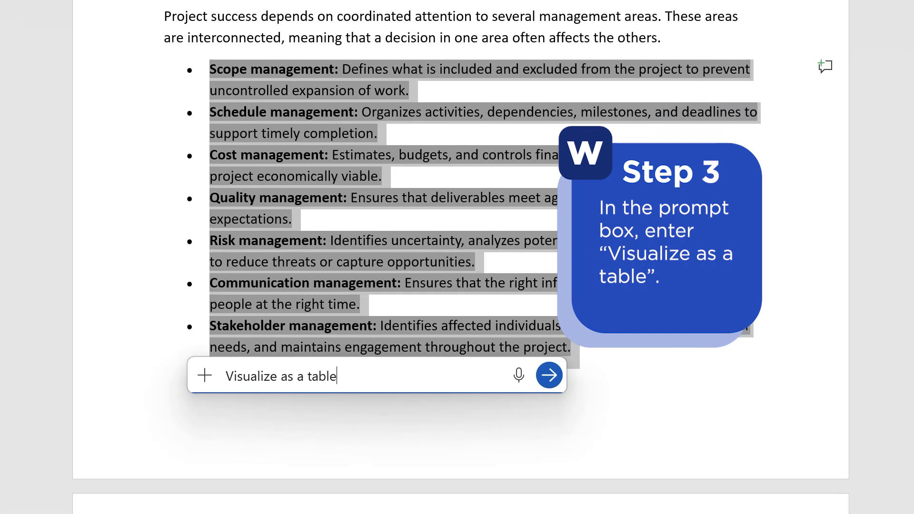
click(548, 376)
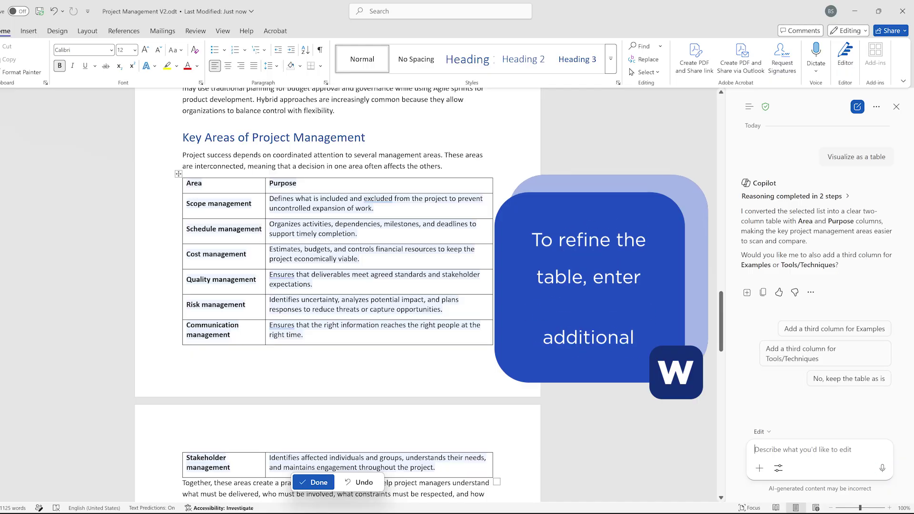
text(add an empty column)
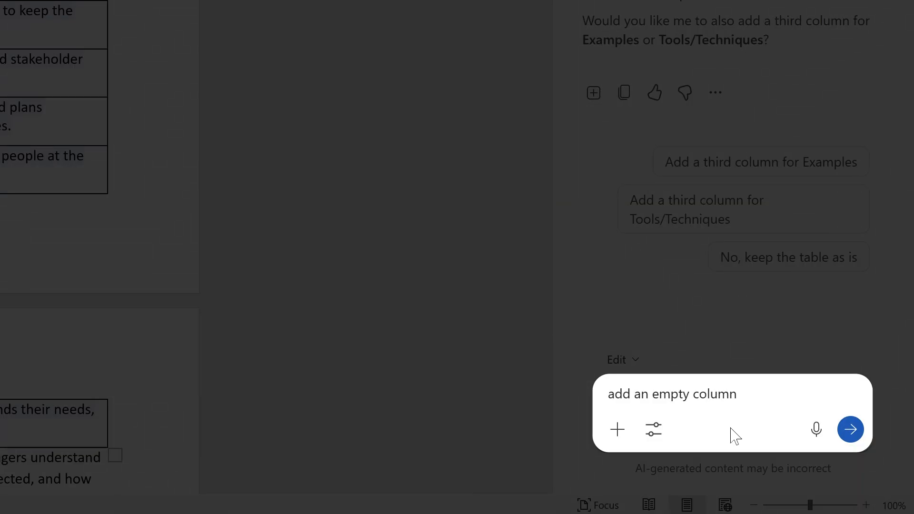
click(850, 431)
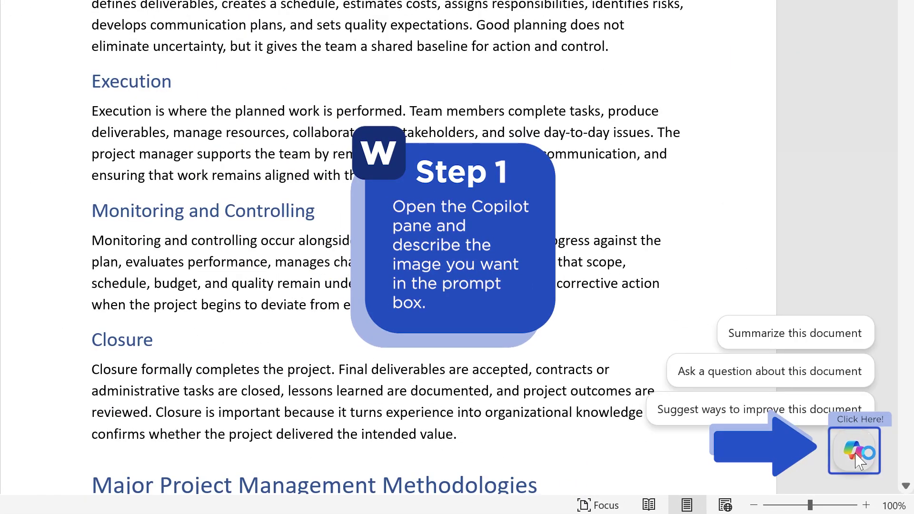
Step: Generate a Copilot image of two people sitting in front of a desk inside an office and insert it into the document
click(882, 479)
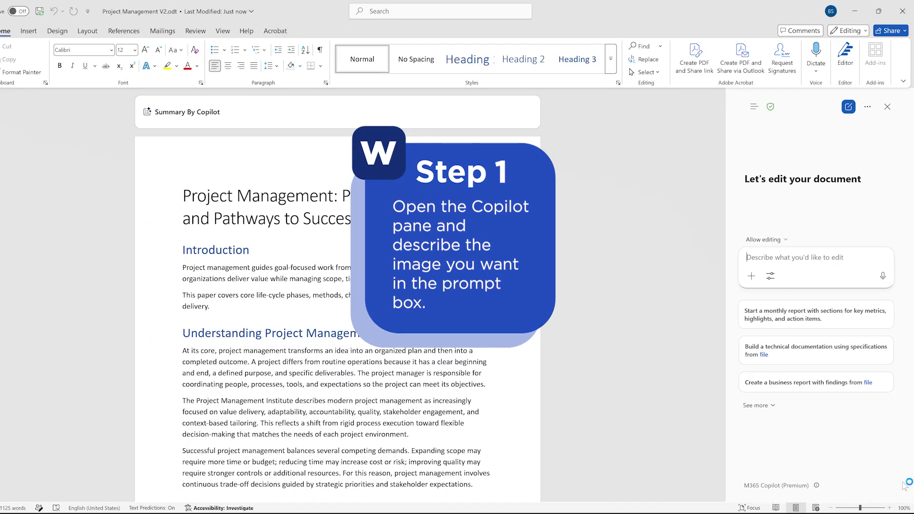
text(generate an image of two people sitting in front of a desk inside an o)
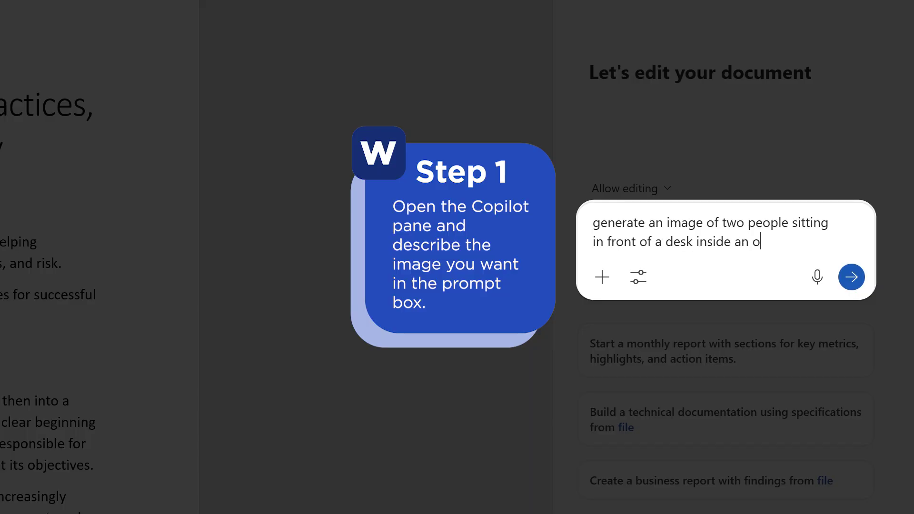
text(ffice)
click(851, 277)
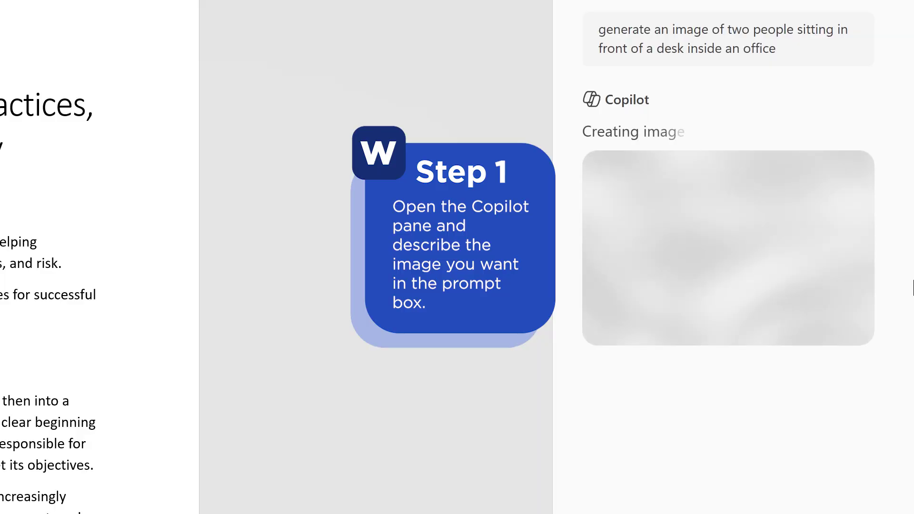
mouse_move(610, 291)
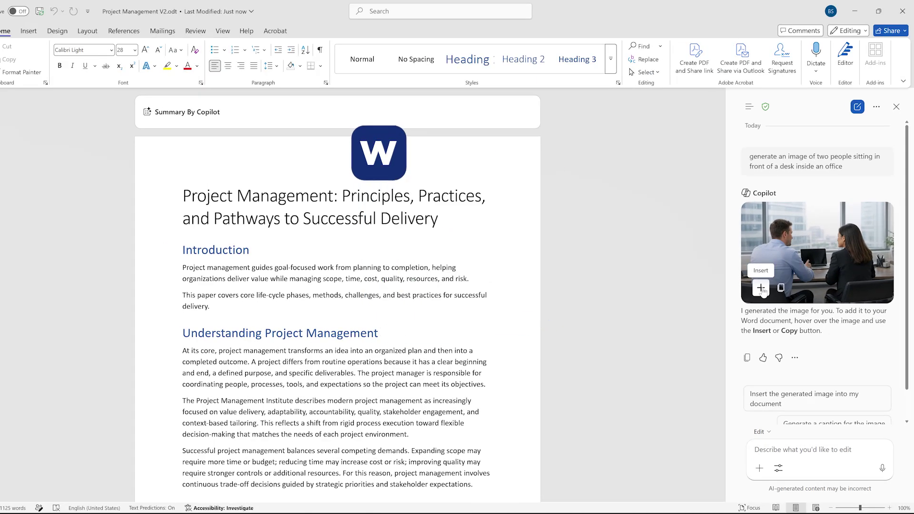
click(620, 281)
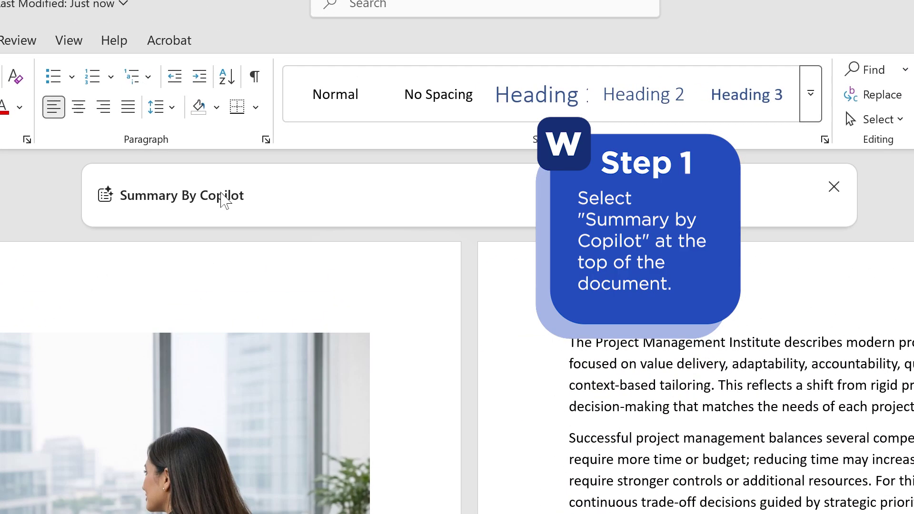
Step: Expand the document's Copilot summary, ask for the key takeaways, and follow up with "Highlight key risks in detail"
click(224, 200)
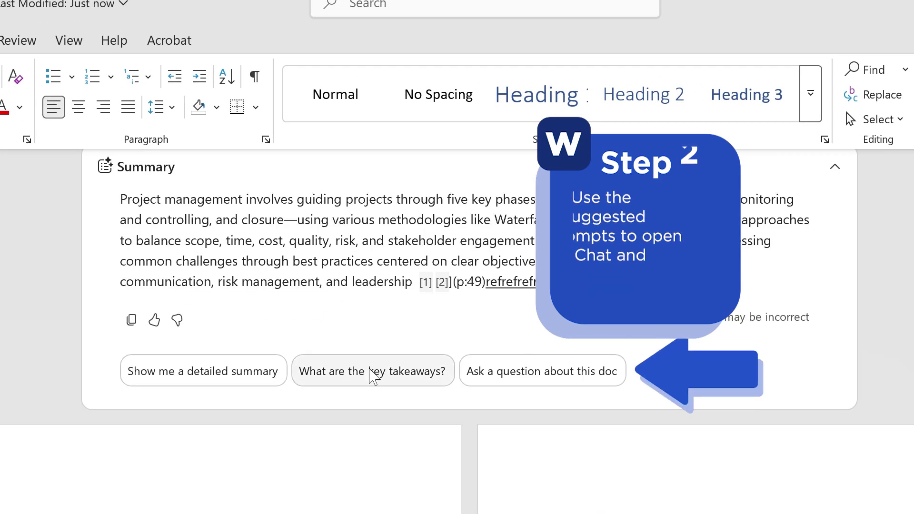
click(371, 371)
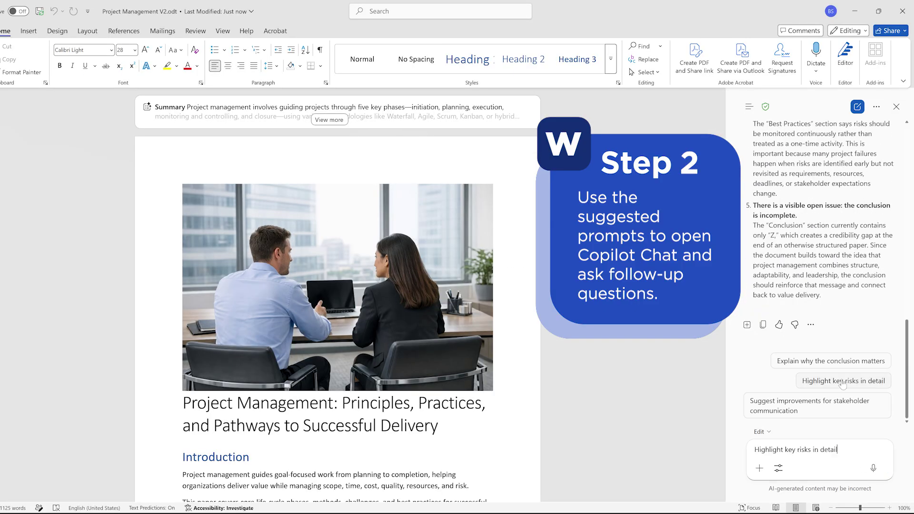
click(881, 468)
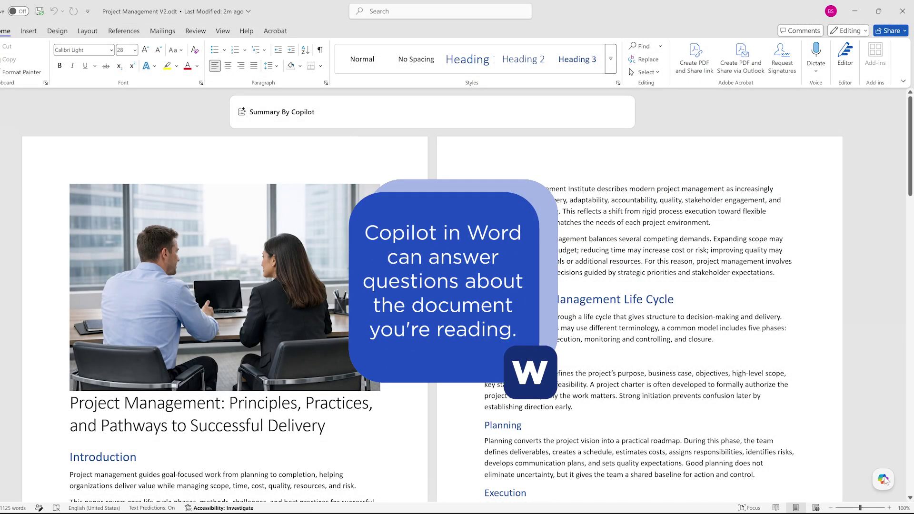
Step: Open Copilot and ask "how can I improve this document?"
click(883, 479)
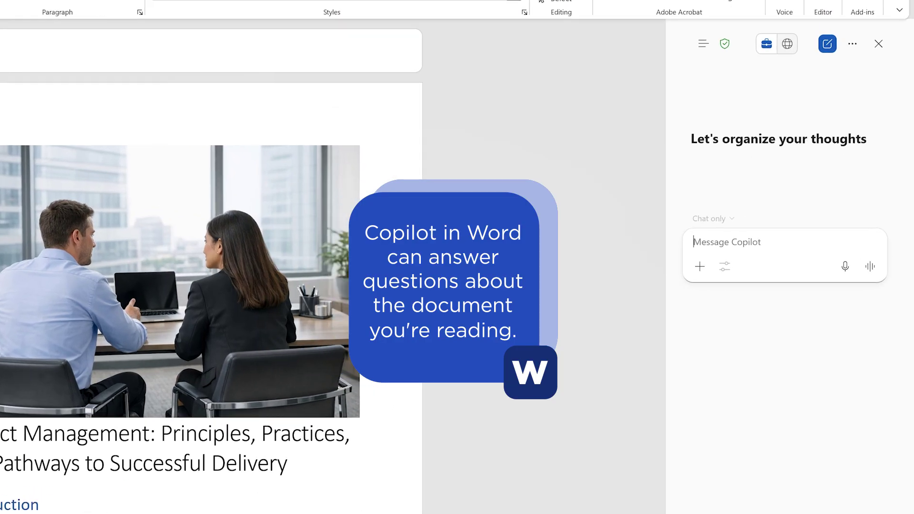
text(how can I improve this document?)
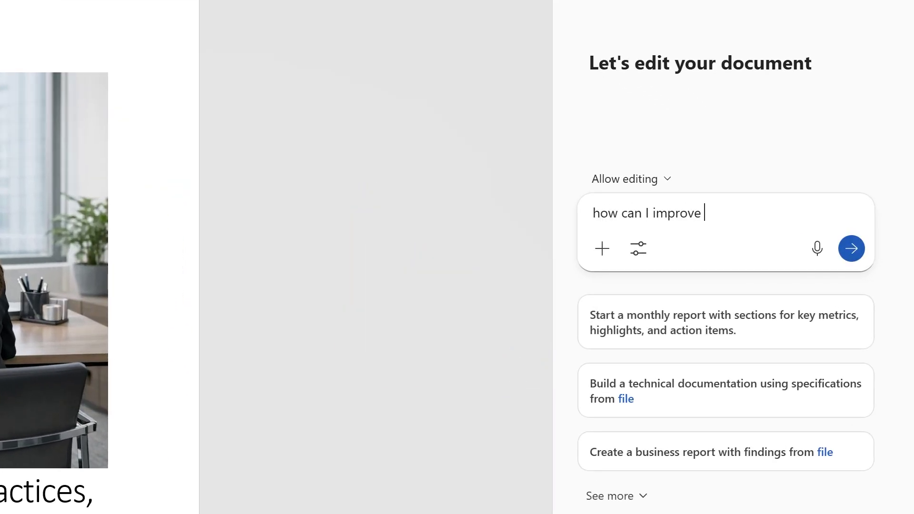
click(851, 248)
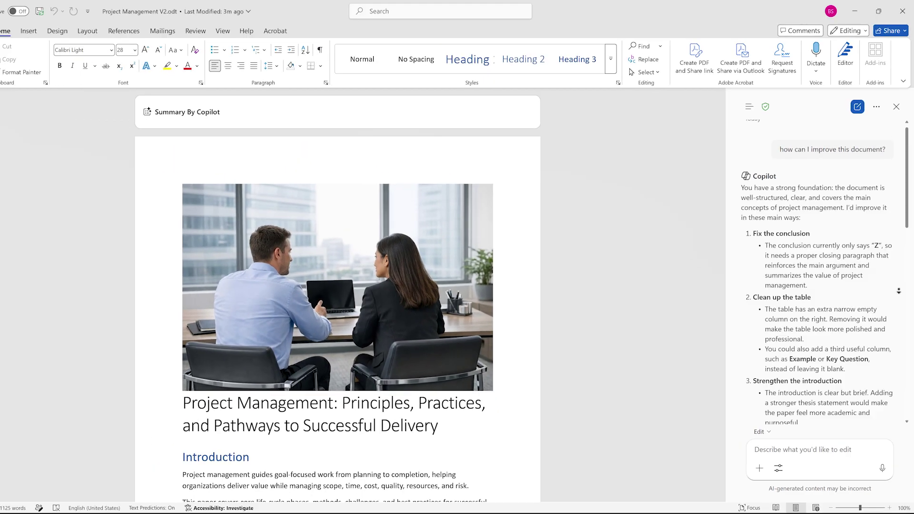
Step: Read through Copilot's full list of recommendations for improving the document, down to the suggested follow-up edits
scroll(899, 293, down, 10)
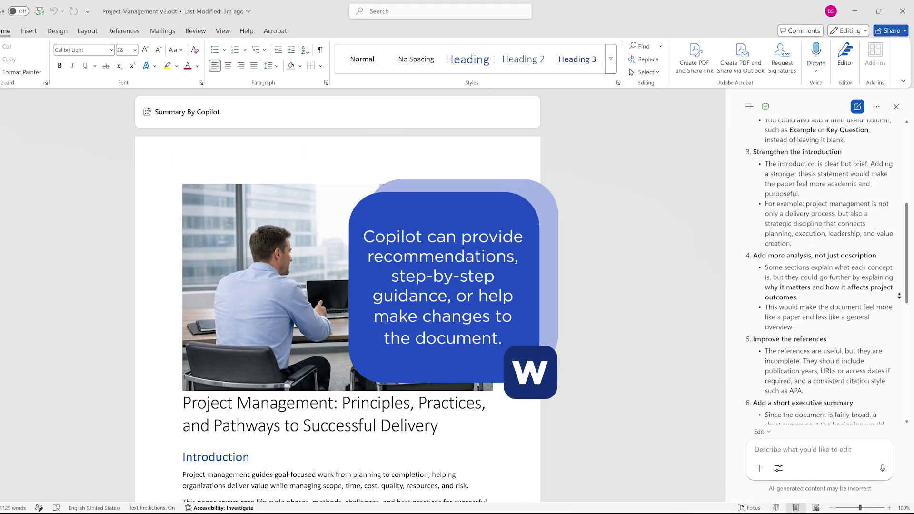
scroll(898, 295, down, 5)
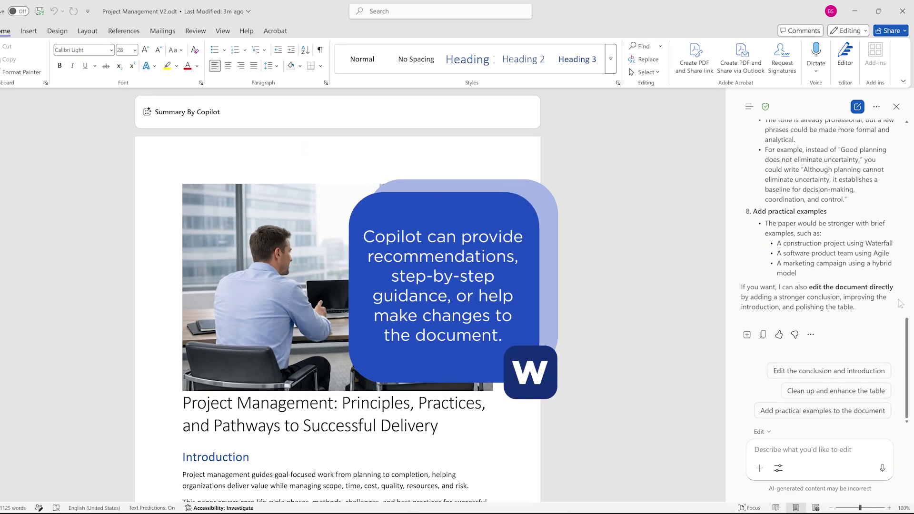
key(Return)
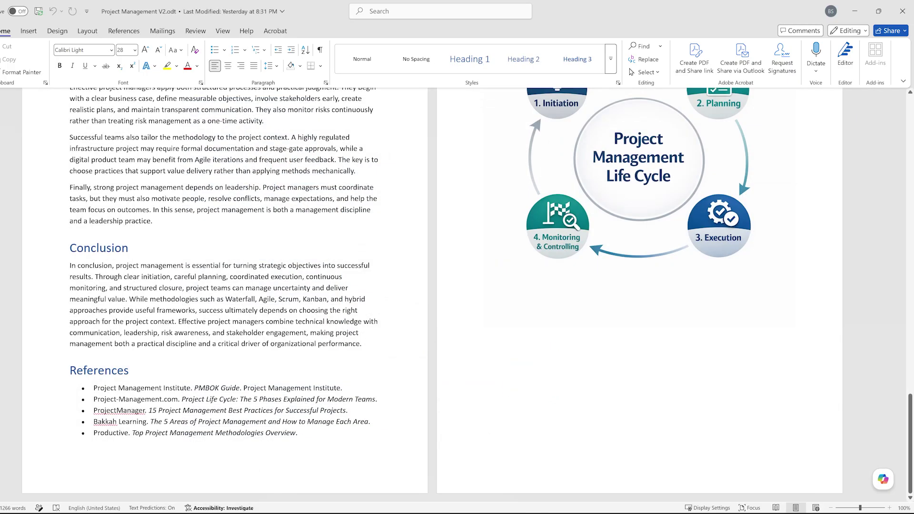
Step: Select the paragraph under the Conclusion heading and start Edit with Copilot on it
drag(150, 299, 361, 343)
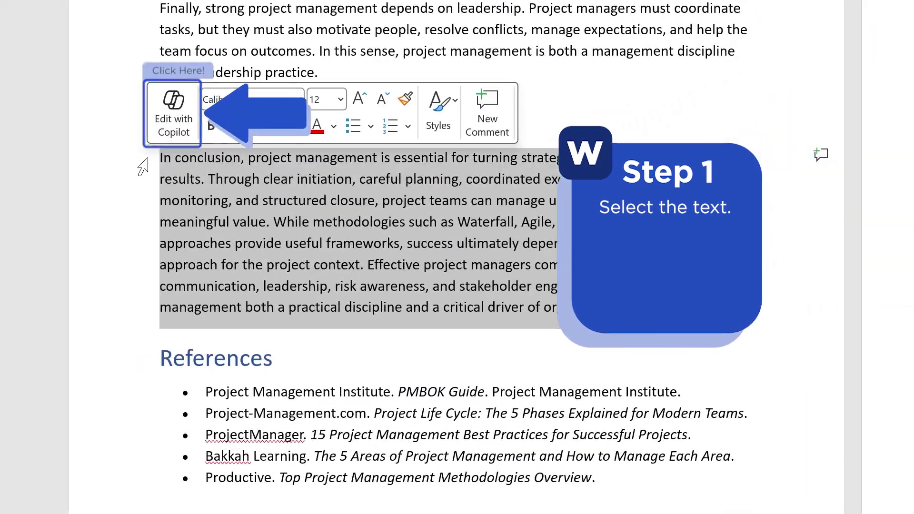
click(167, 107)
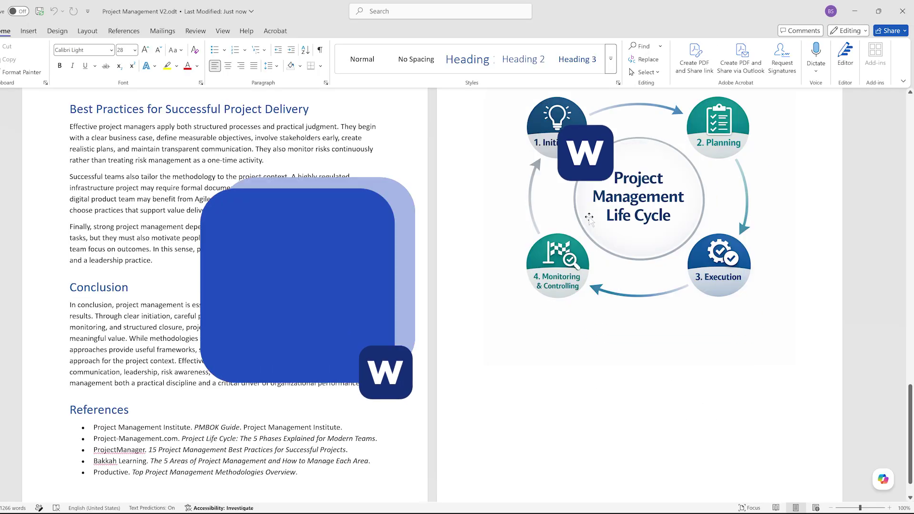
Step: Copy the Project Management Life Cycle graphic into a Copilot prompt and ask "what does this graphic represent?"
right_click(591, 220)
click(609, 255)
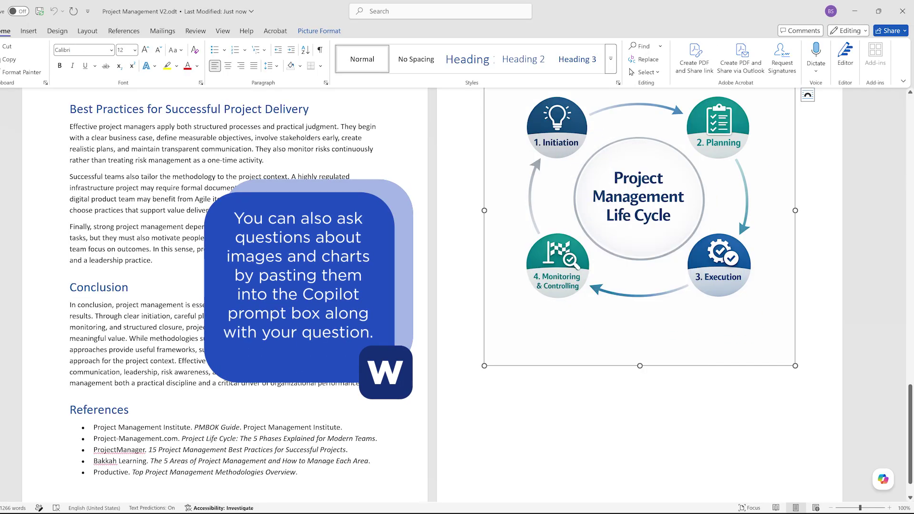
click(883, 479)
right_click(763, 269)
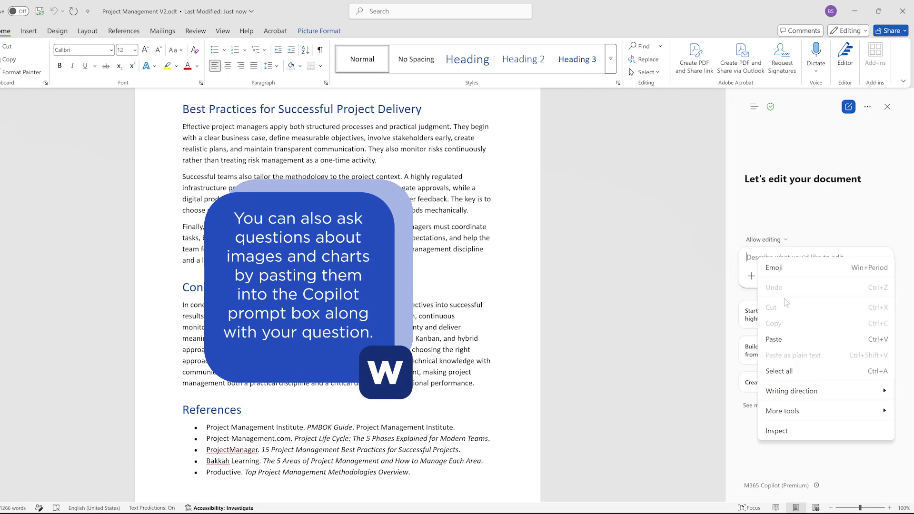
click(785, 338)
text(what does this graphic represent?)
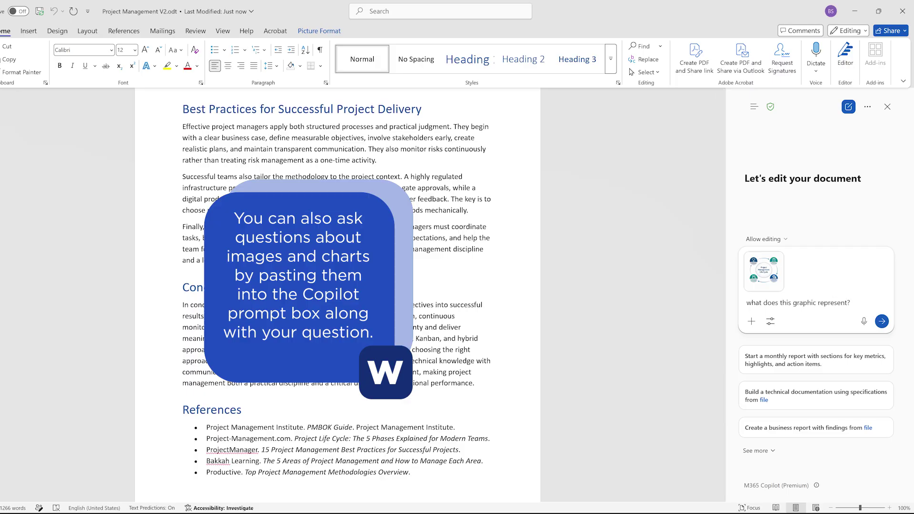
key(Return)
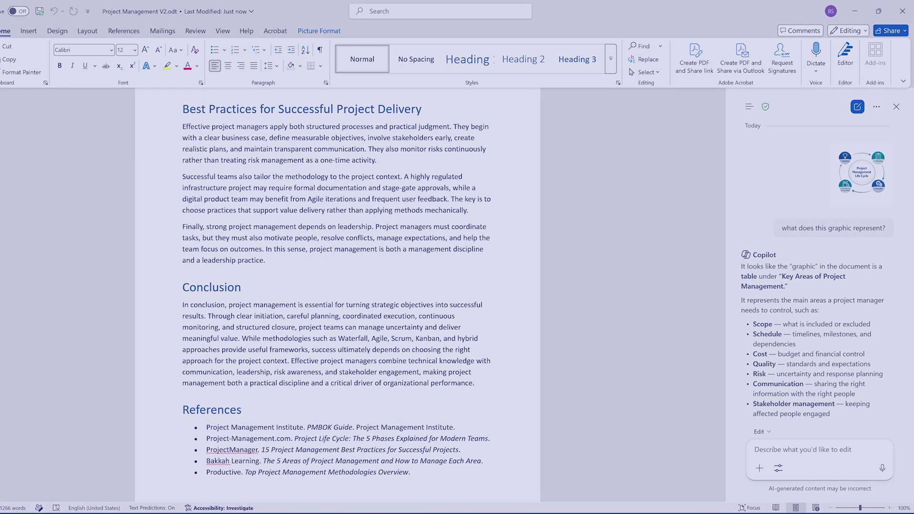